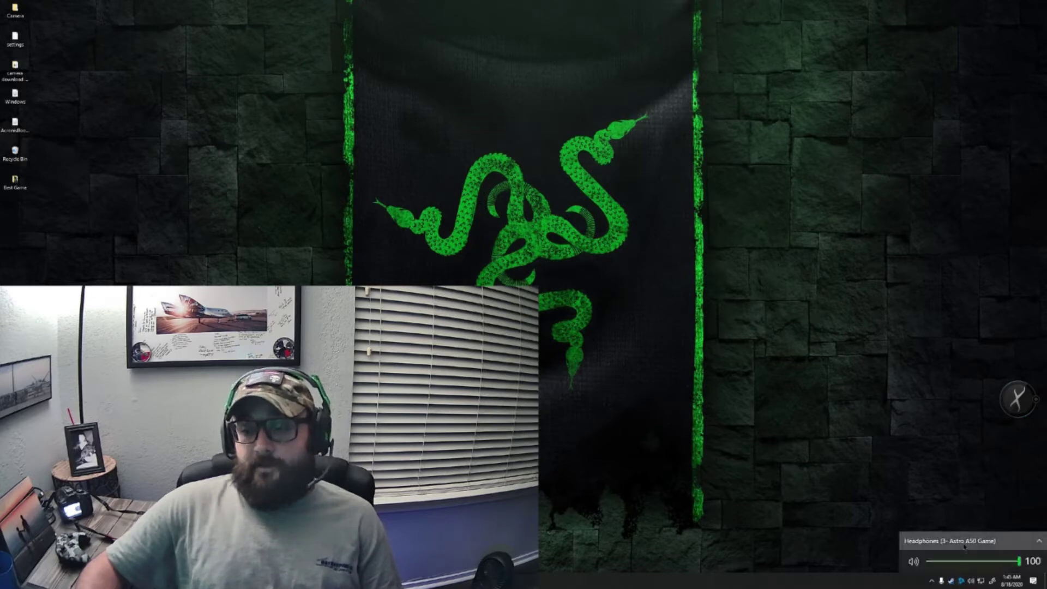
Expand the volume flyout's playback device list to review it, then dismiss the flyout.
{"action": "left_click", "coordinate": [963, 540]}
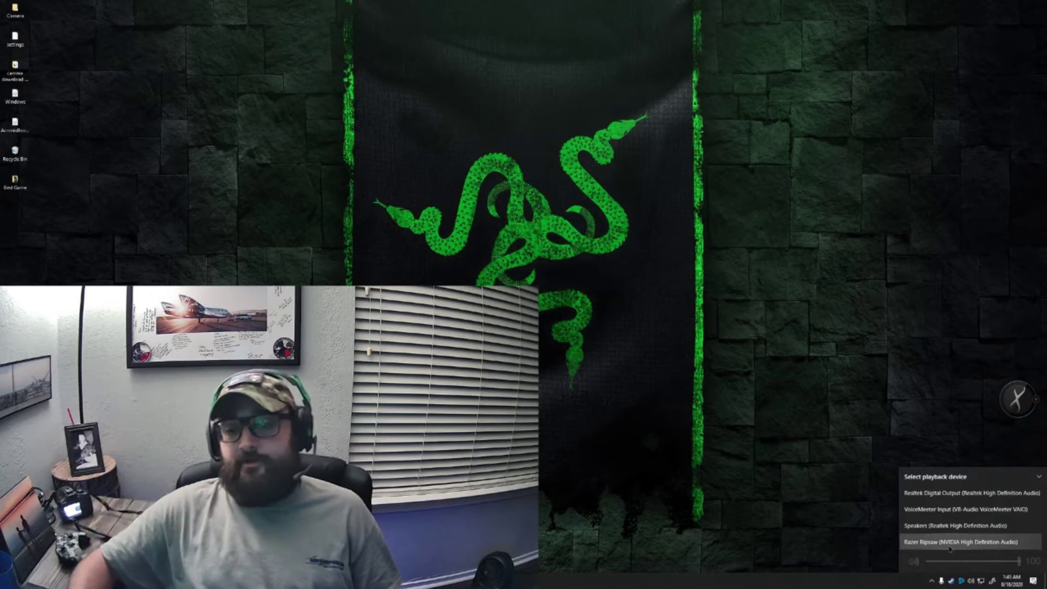
{"action": "left_click", "coordinate": [846, 522]}
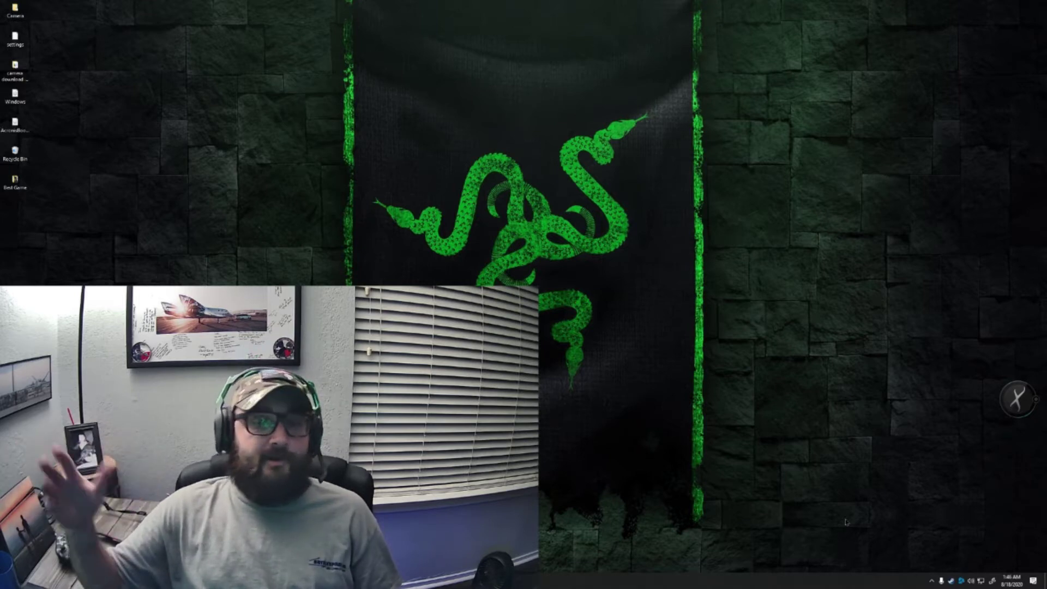
Open the Sound dialog from the tray, close Settings, and shift the dialog about 200 px right.
{"action": "left_click", "coordinate": [932, 581]}
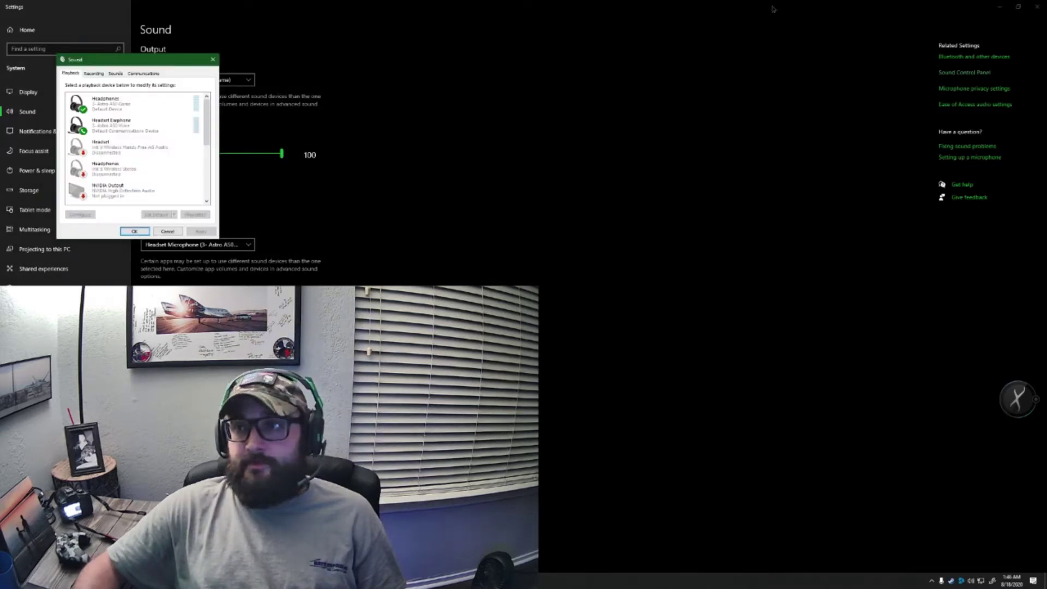
{"action": "left_click", "coordinate": [1000, 7]}
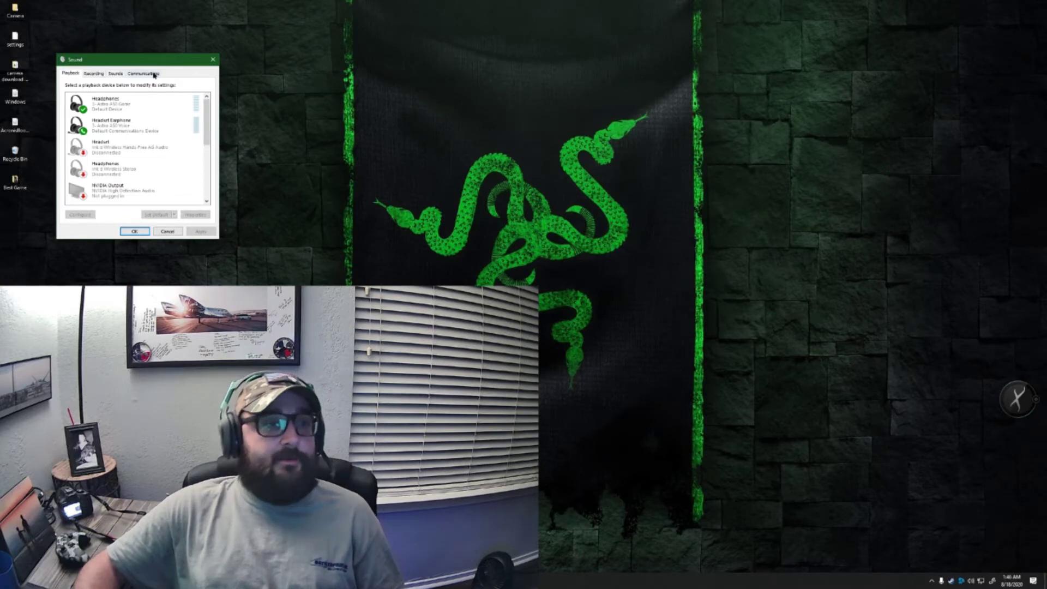
{"action": "left_click_drag", "start_coordinate": [144, 61], "coordinate": [259, 64]}
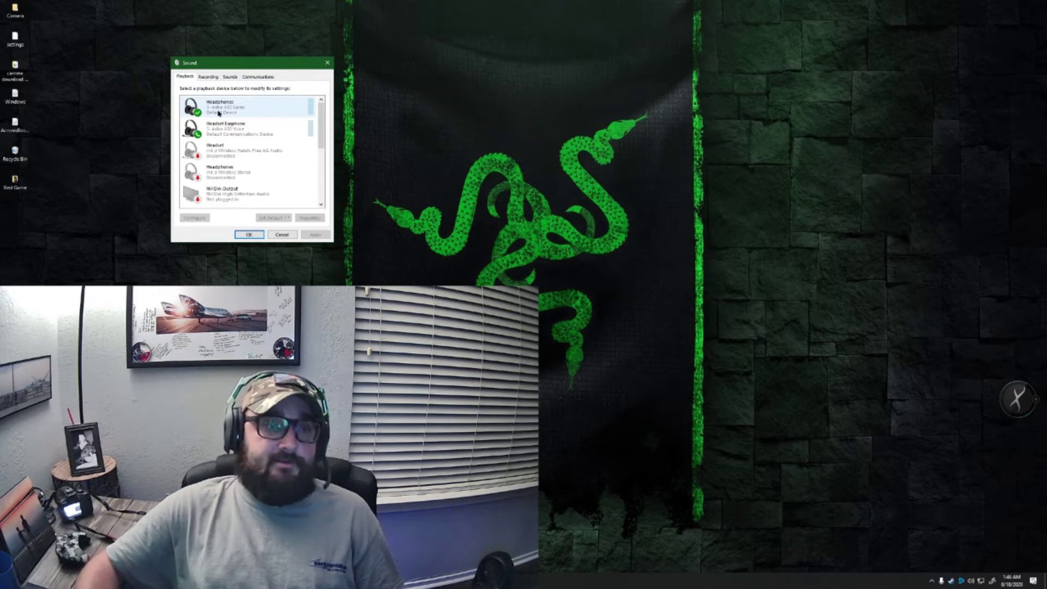
Show the Recording tab's device list and scroll down to Stereo Mix.
{"action": "left_click", "coordinate": [207, 79]}
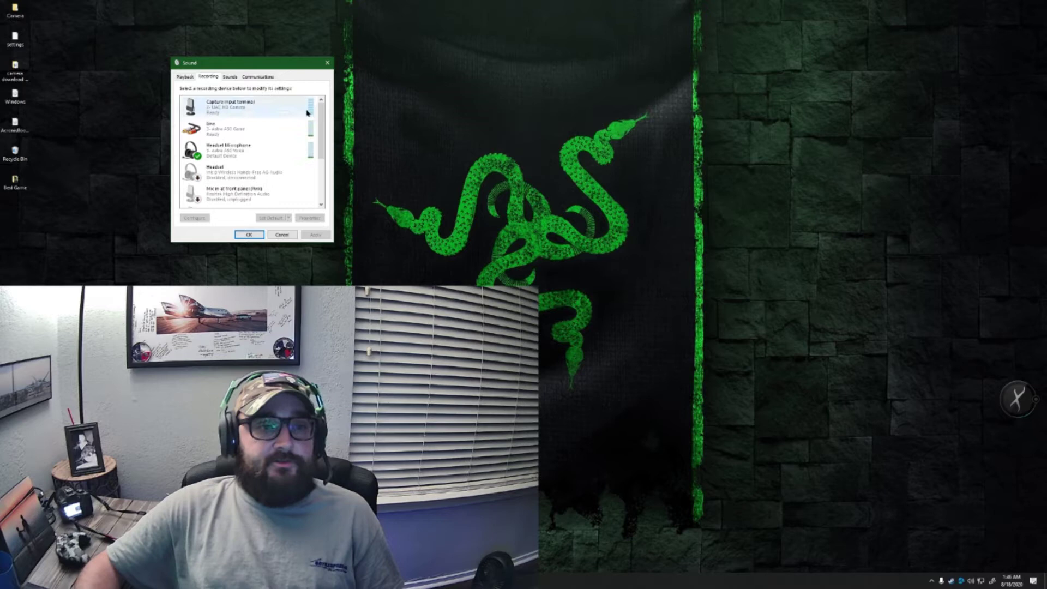
{"action": "right_click", "coordinate": [316, 180]}
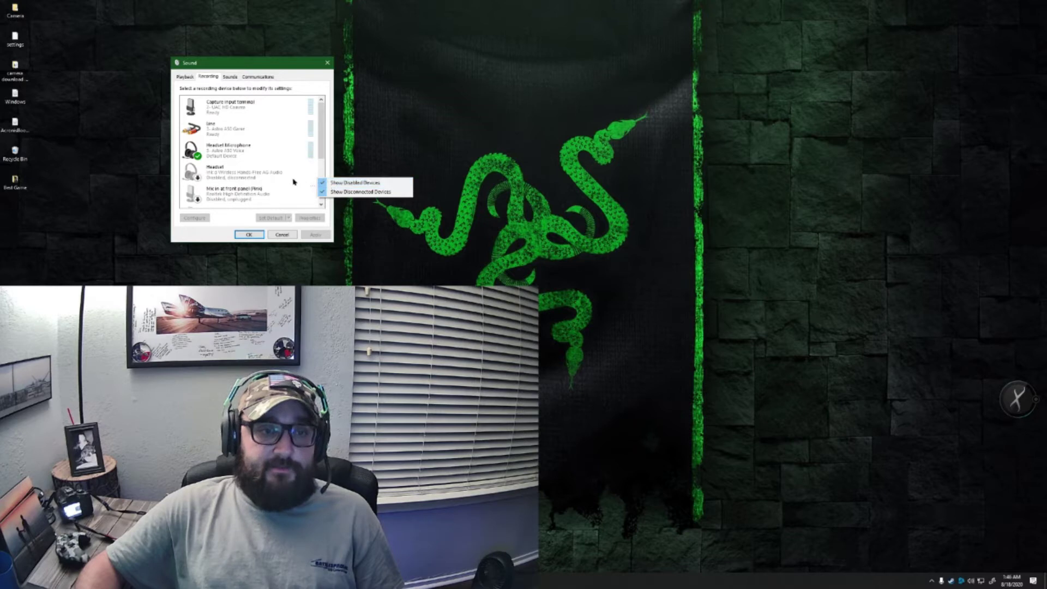
{"action": "left_click", "coordinate": [321, 149]}
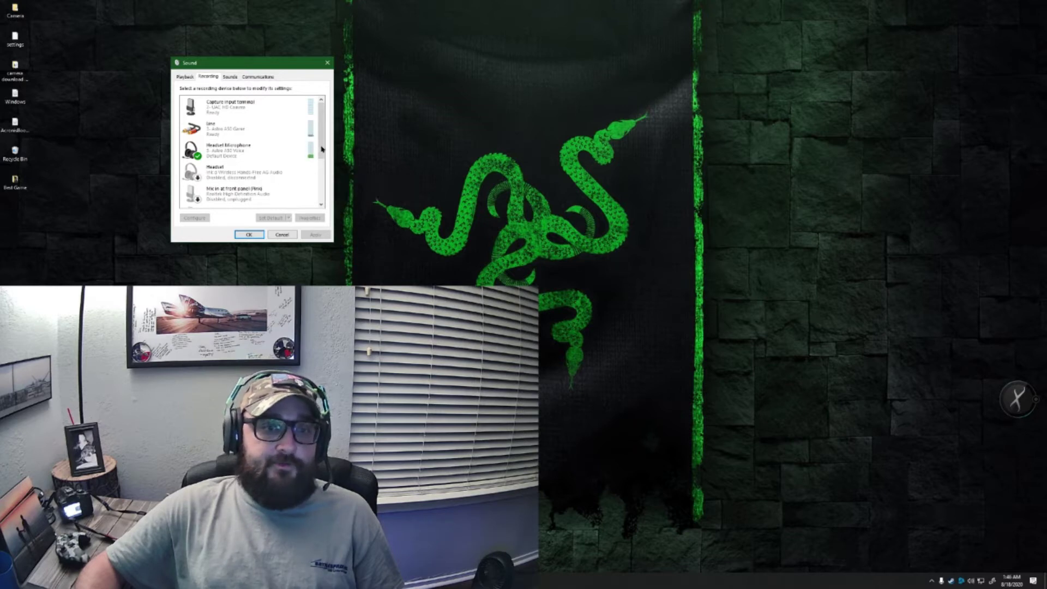
{"action": "scroll", "coordinate": [322, 149], "scroll_direction": "down", "scroll_amount": 3}
Toggle Stereo Mix off and back on so it is enabled, then open its Properties.
{"action": "right_click", "coordinate": [238, 176]}
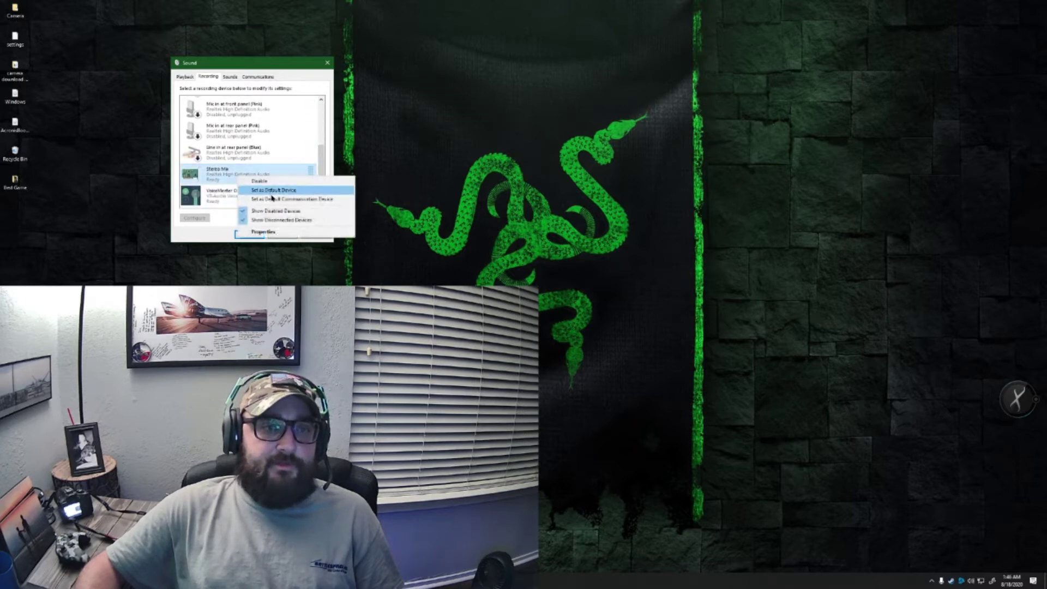
{"action": "left_click", "coordinate": [262, 181]}
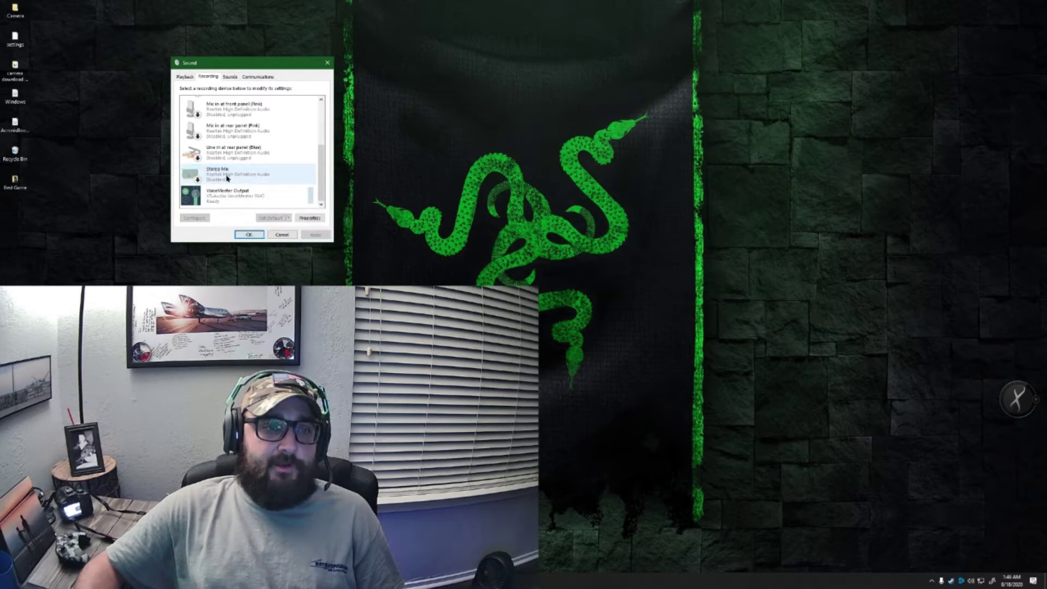
{"action": "right_click", "coordinate": [227, 178]}
{"action": "left_click", "coordinate": [247, 181]}
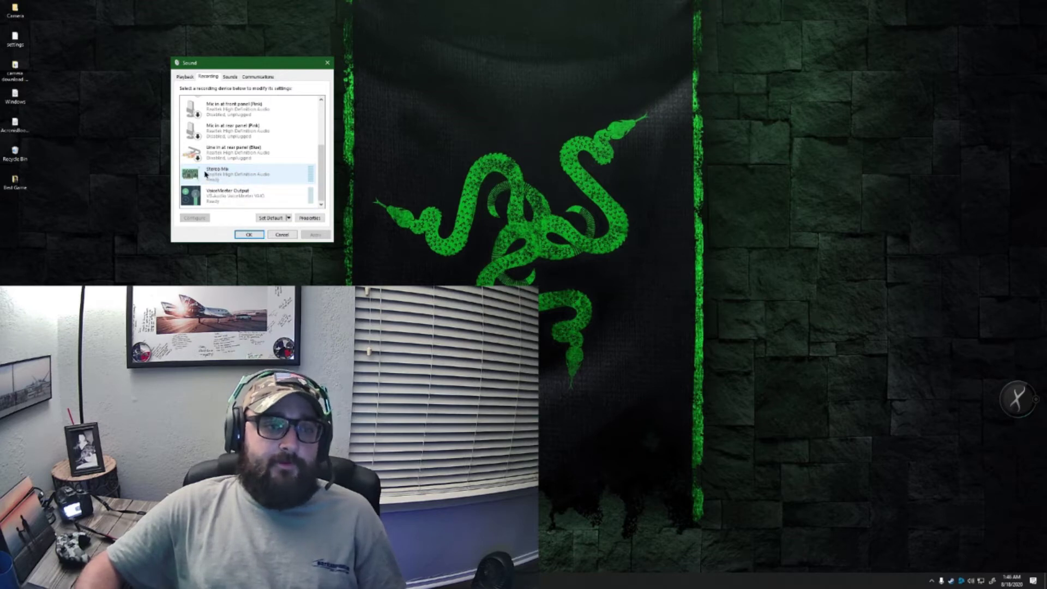
{"action": "right_click", "coordinate": [246, 179]}
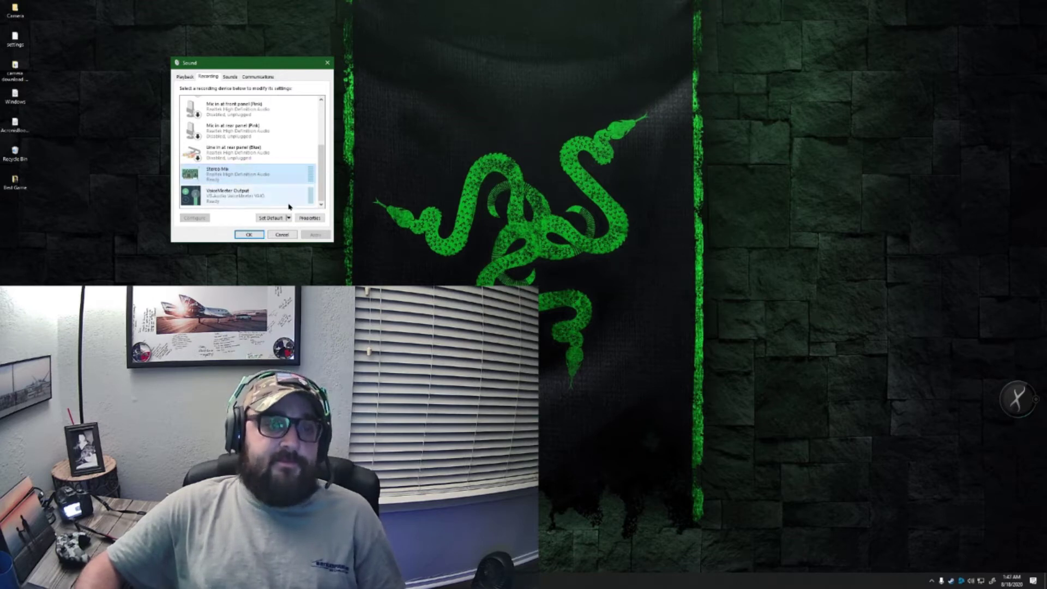
{"action": "left_click", "coordinate": [232, 271]}
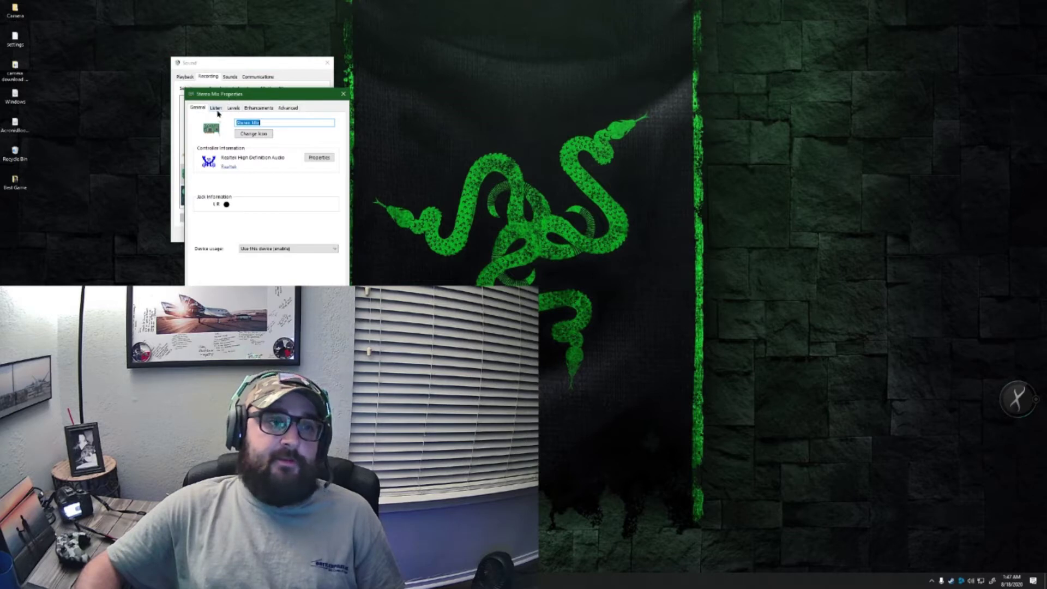
Tick 'Listen to this device' for Stereo Mix, leaving the playback device unchanged.
{"action": "left_click", "coordinate": [216, 108]}
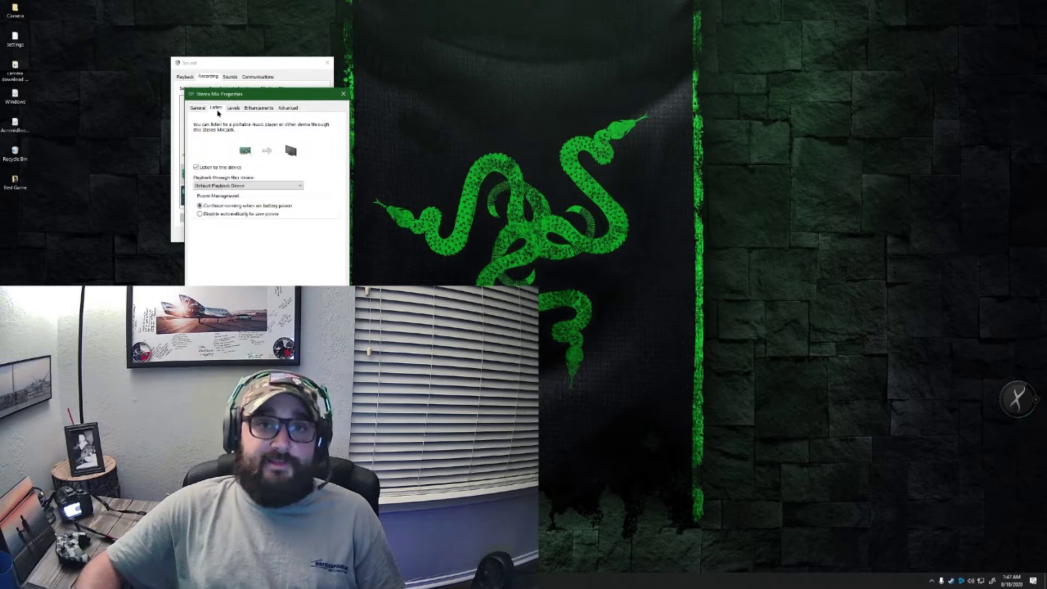
{"action": "left_click", "coordinate": [197, 168]}
{"action": "left_click", "coordinate": [218, 185]}
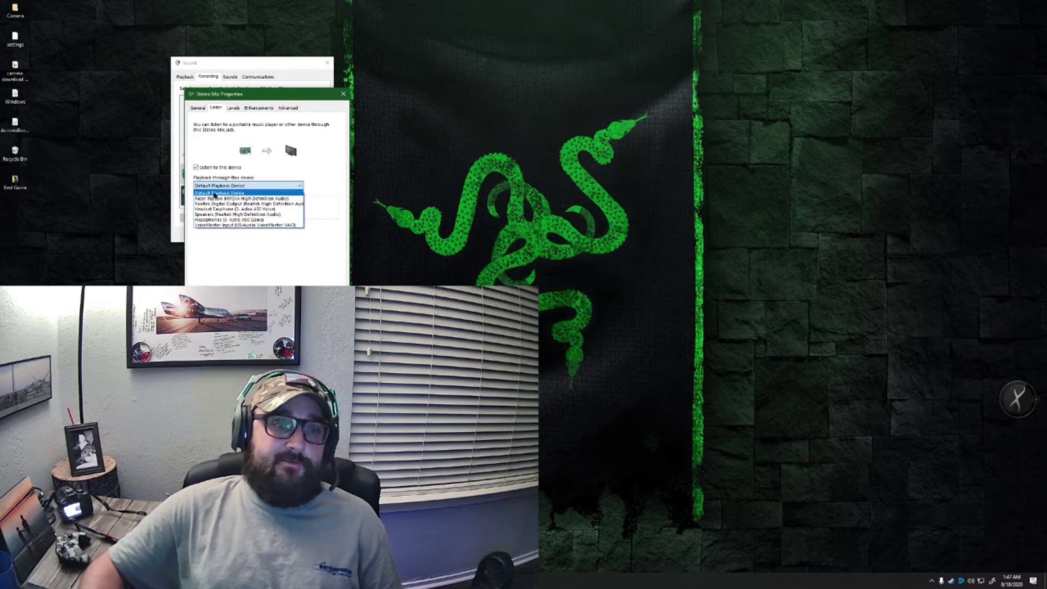
{"action": "left_click", "coordinate": [275, 248]}
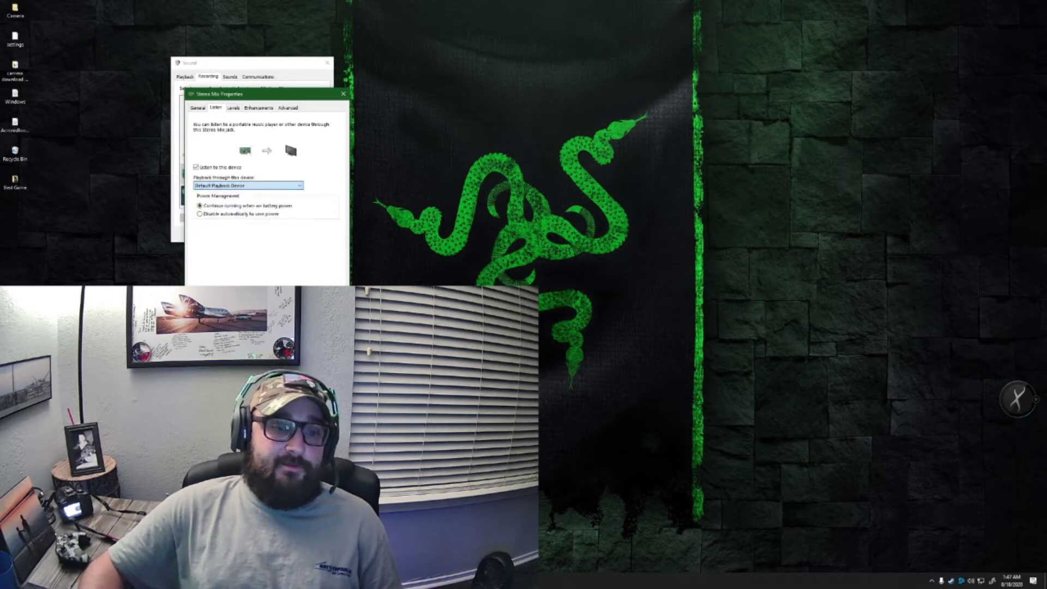
Close the Stereo Mix Properties and cancel the Sound dialog.
{"action": "left_click", "coordinate": [199, 109]}
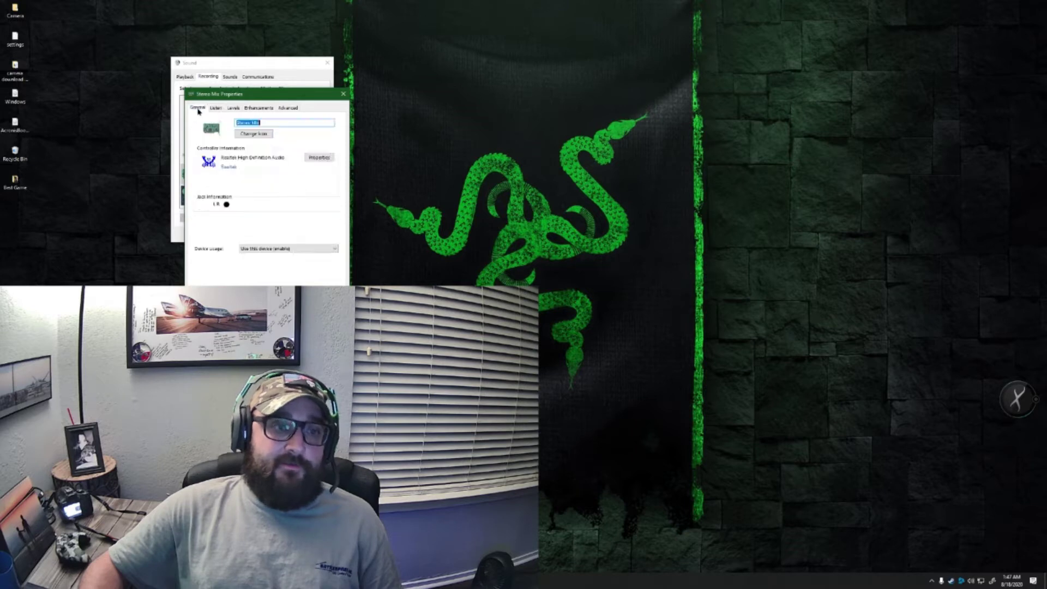
{"action": "left_click", "coordinate": [343, 94]}
{"action": "left_click", "coordinate": [182, 78]}
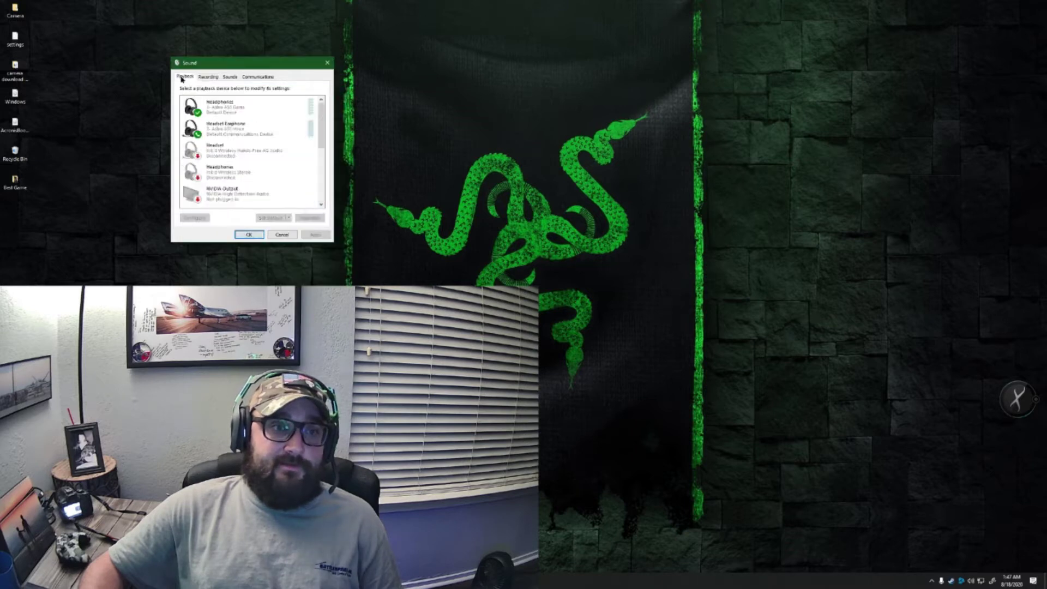
{"action": "left_click", "coordinate": [283, 237]}
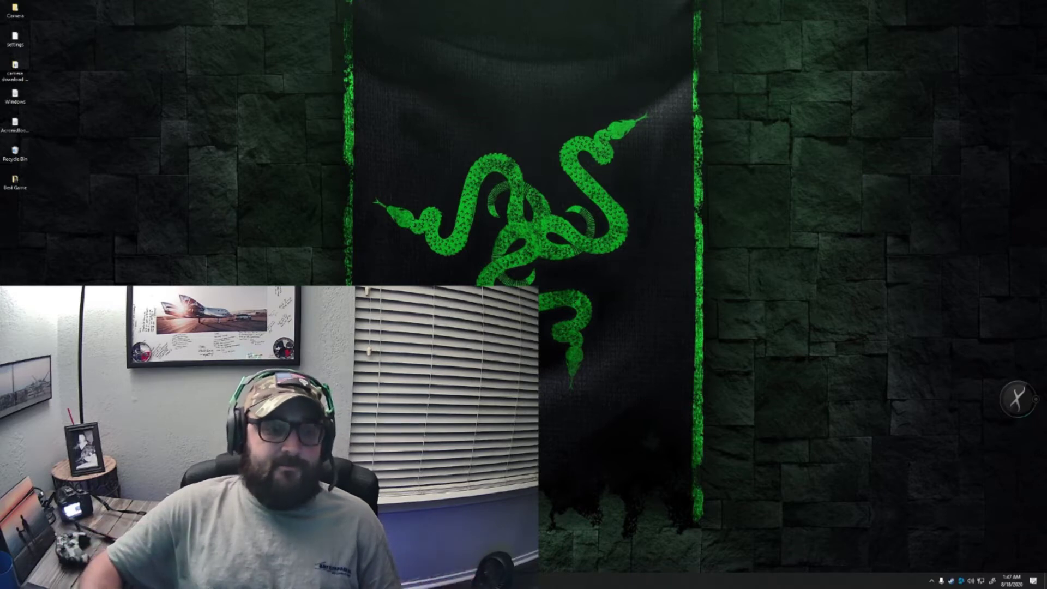
Scroll the VB-Audio Voicemeeter page down to the Download/Install links, then minimize Edge.
{"action": "key", "text": "alt+Tab"}
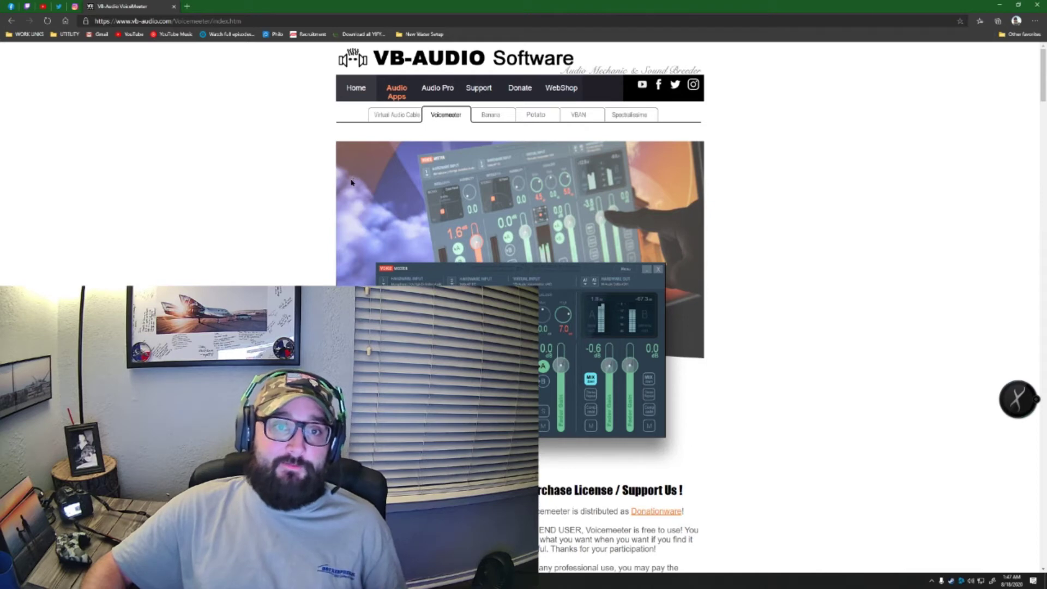
{"action": "scroll", "coordinate": [357, 191], "scroll_direction": "down", "scroll_amount": 6}
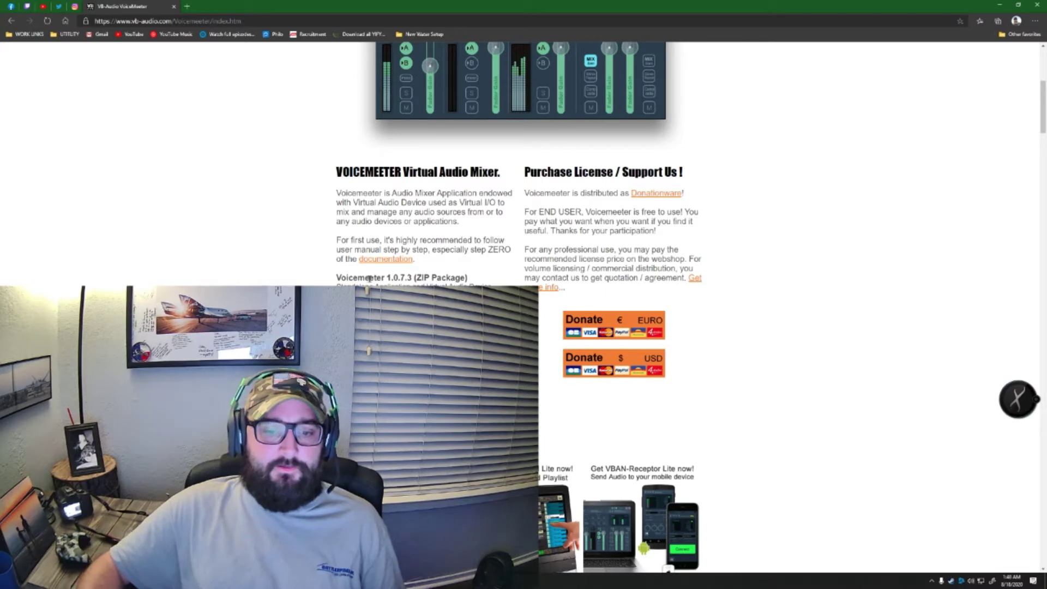
{"action": "scroll", "coordinate": [370, 278], "scroll_direction": "down", "scroll_amount": 3}
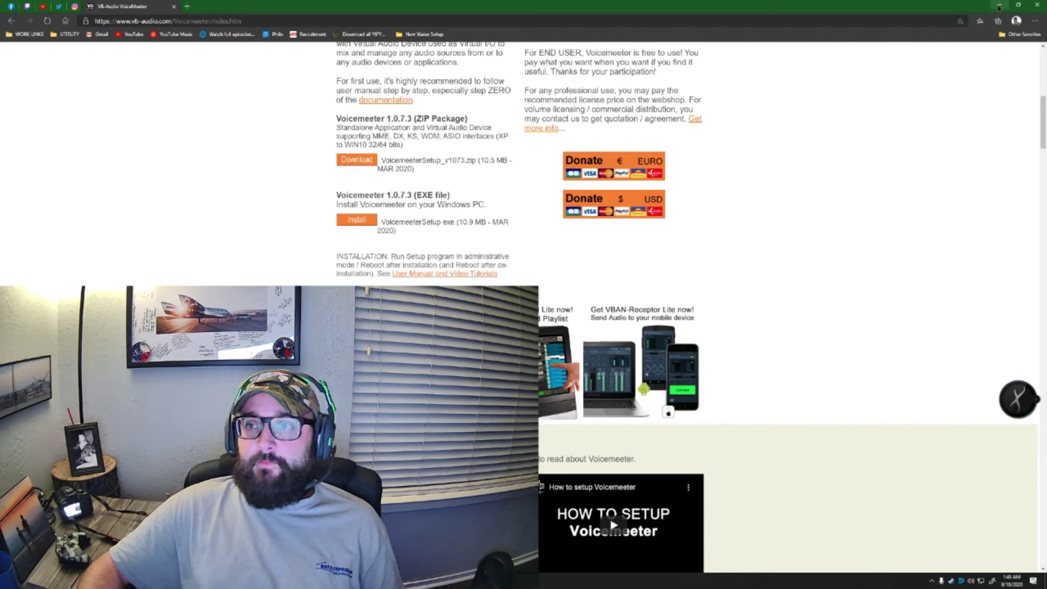
{"action": "left_click", "coordinate": [999, 7]}
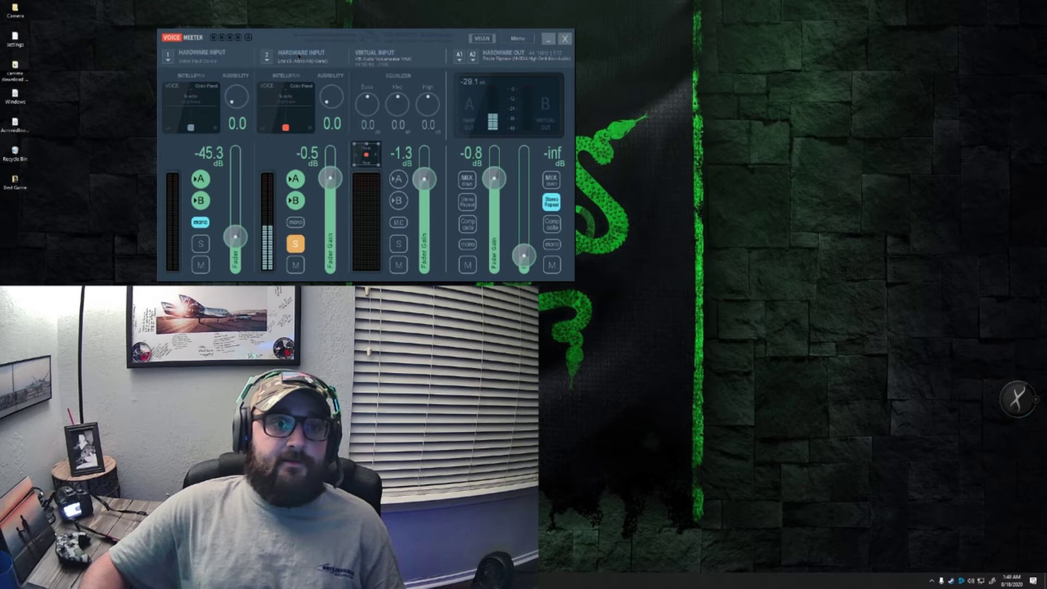
Check hardware input 2's devices, keeping Astro A50 Game, then list the A1 output devices.
{"action": "left_click", "coordinate": [274, 57]}
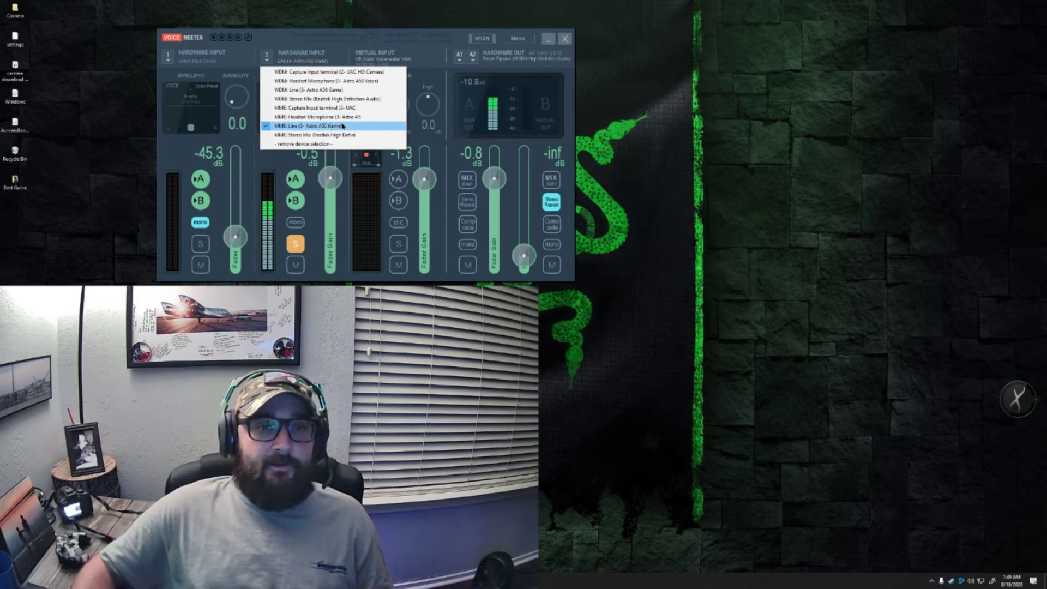
{"action": "left_click", "coordinate": [408, 53]}
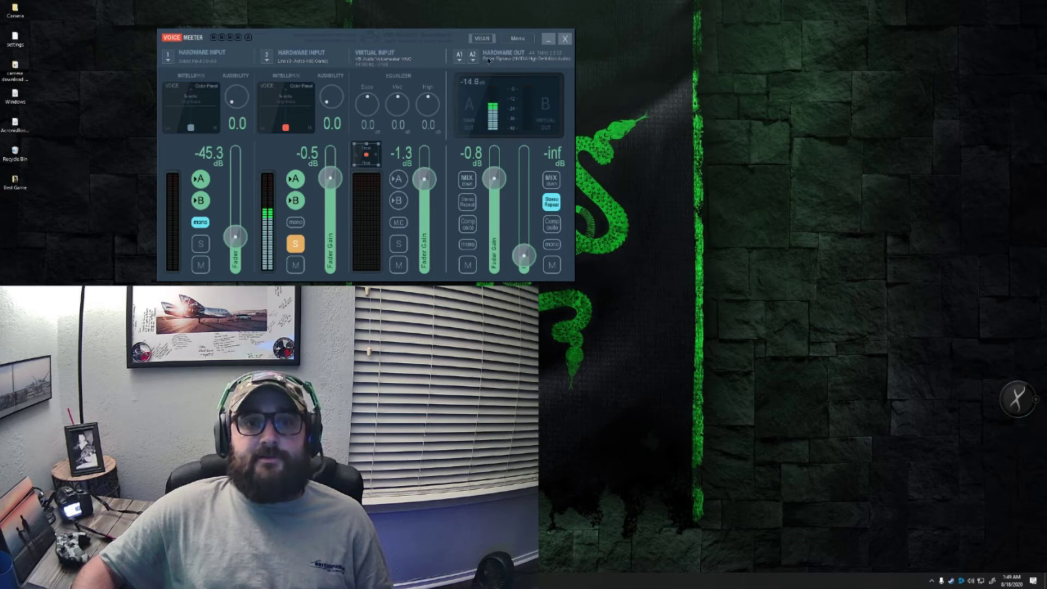
{"action": "left_click", "coordinate": [462, 58]}
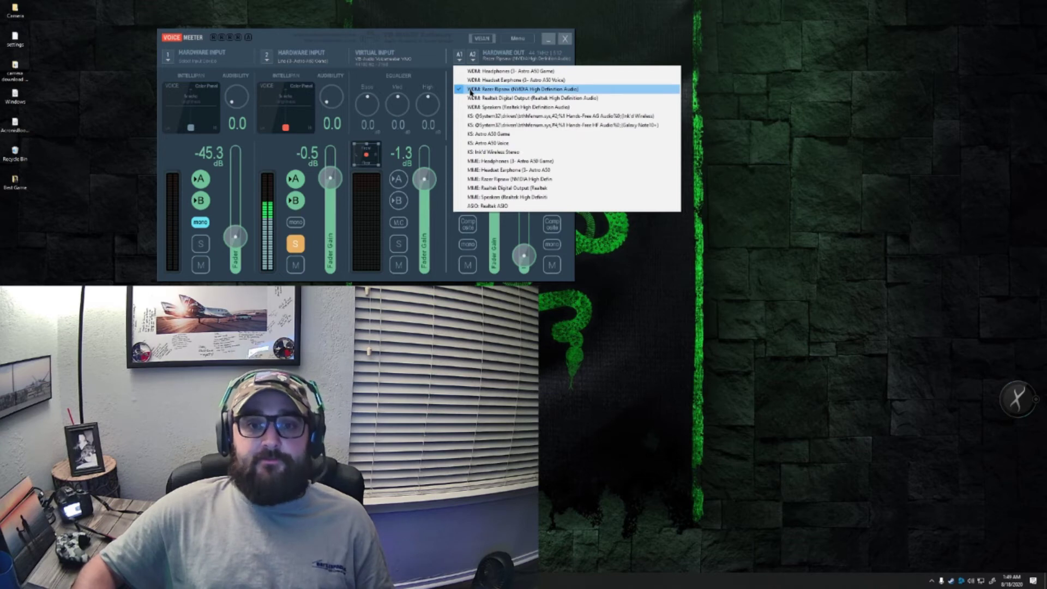
Leave WDM Razer Ripsaw selected as the A1 output and close the list.
{"action": "left_click", "coordinate": [418, 37]}
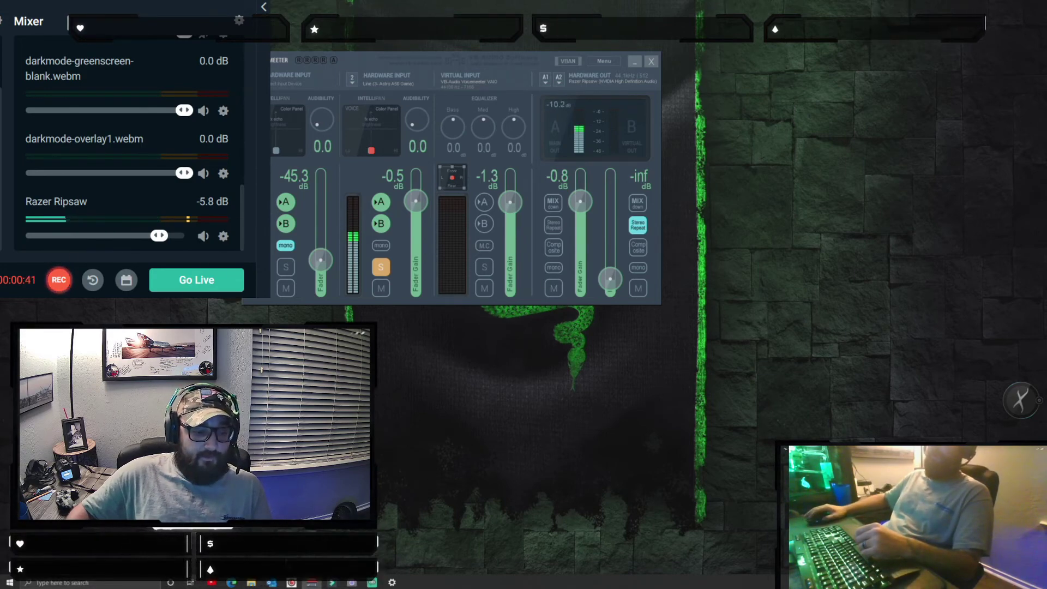
Switch to the YouTube Warzone gameplay video in Edge.
{"action": "key", "text": "alt+Tab"}
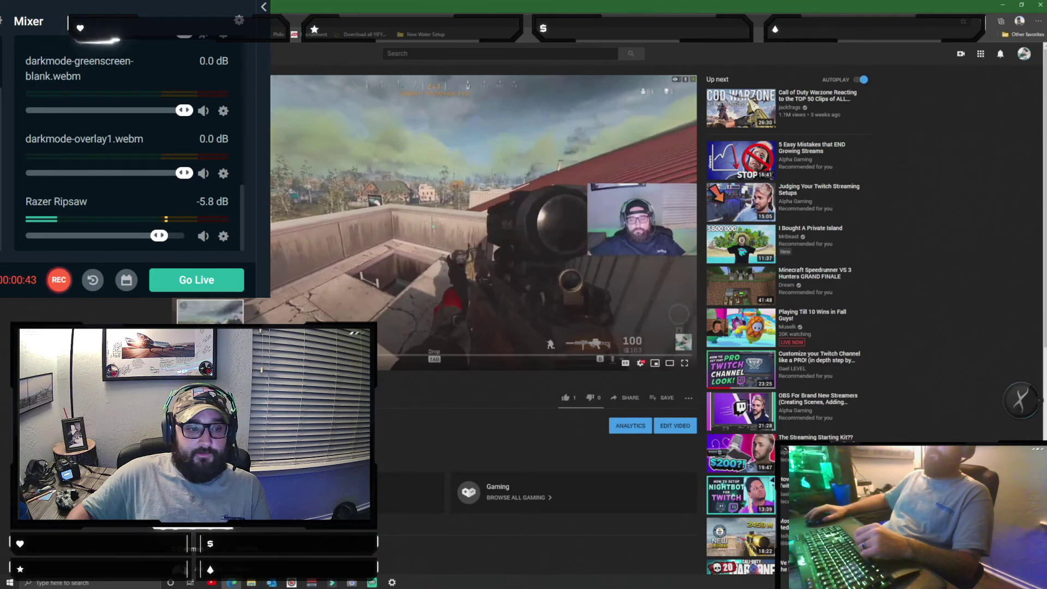